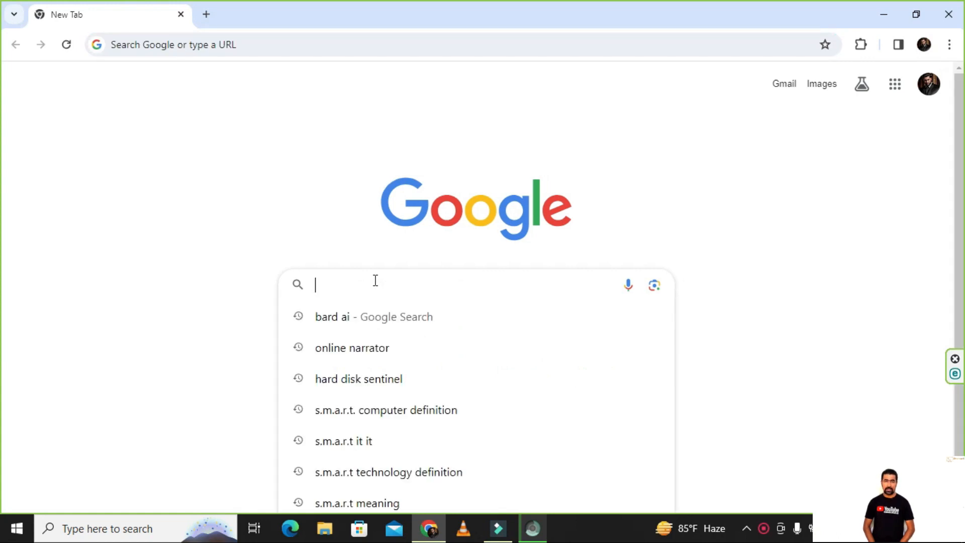
Search Google for "iobit uninstaller" and open the "Download IObit Uninstaller 13 Free" result from iobit.com
type("iobi")
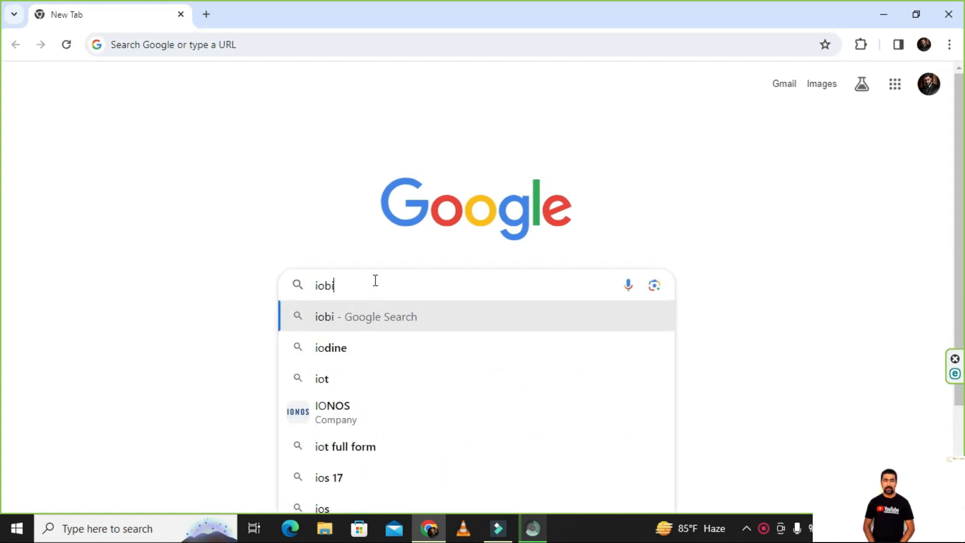
type("t uni")
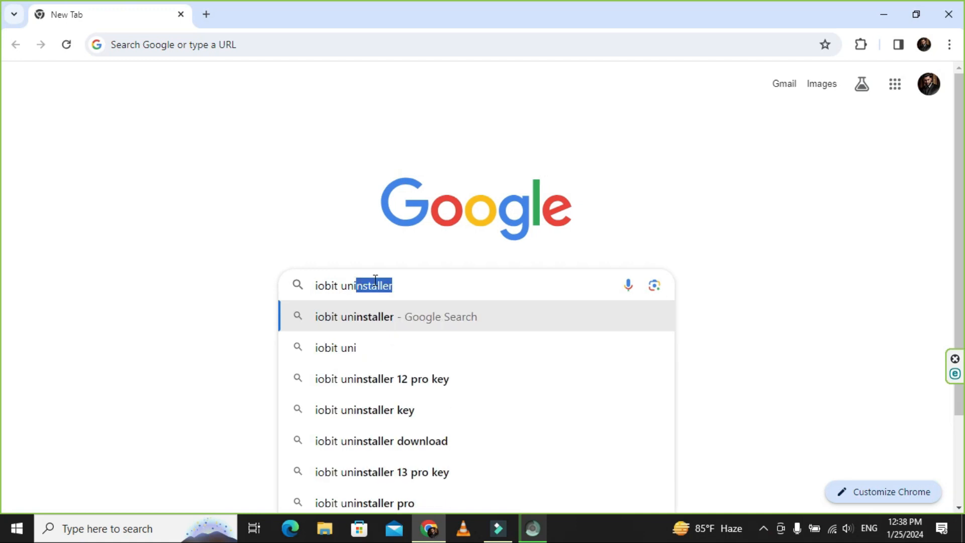
left_click(431, 287)
key("Return")
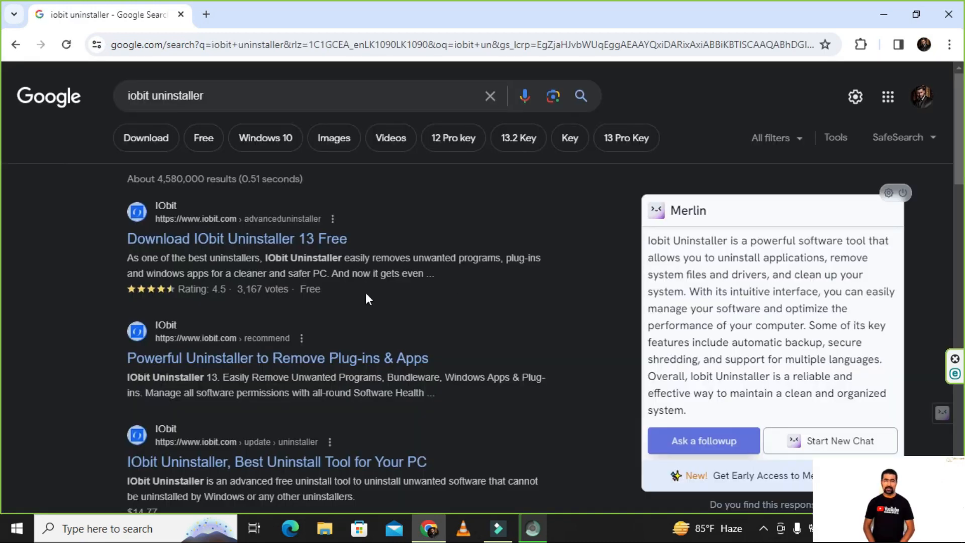
left_click(286, 240)
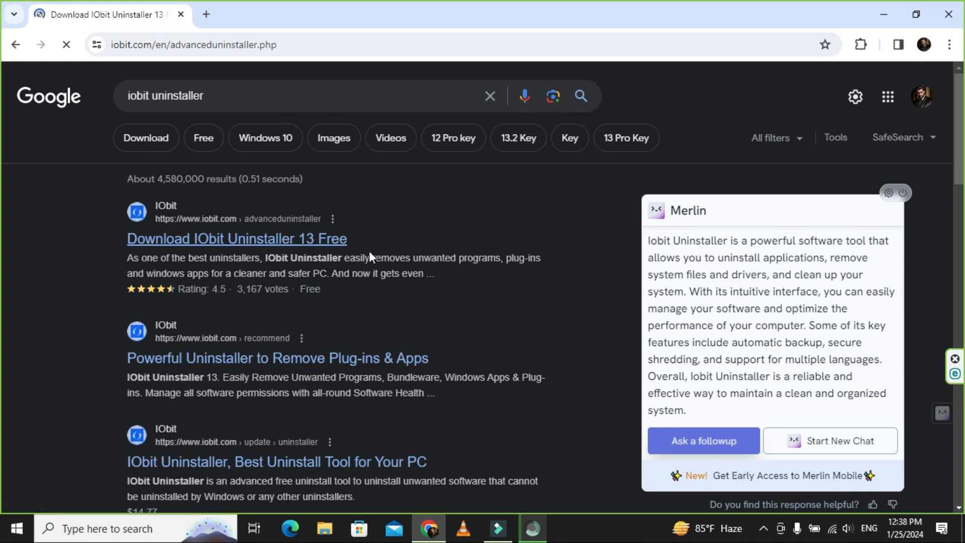
Download iobituninstaller.exe from the IObit Uninstaller 13 Free page and minimize the download progress window
scroll(753, 261, "down", 1)
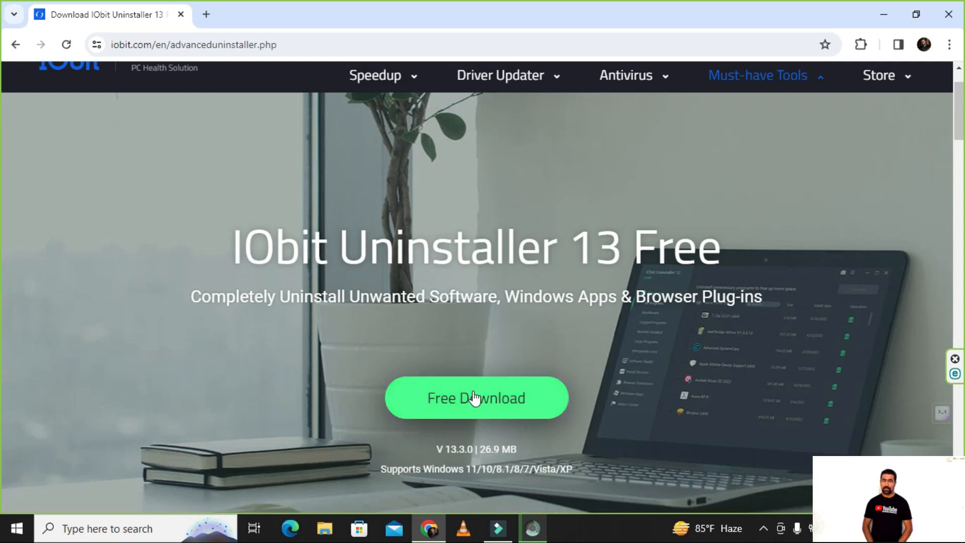
left_click(514, 404)
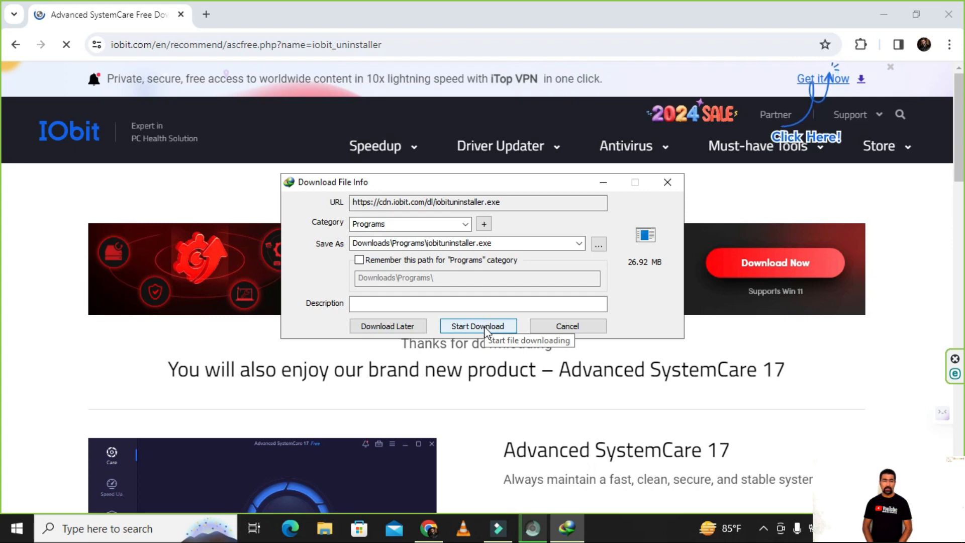
left_click(477, 327)
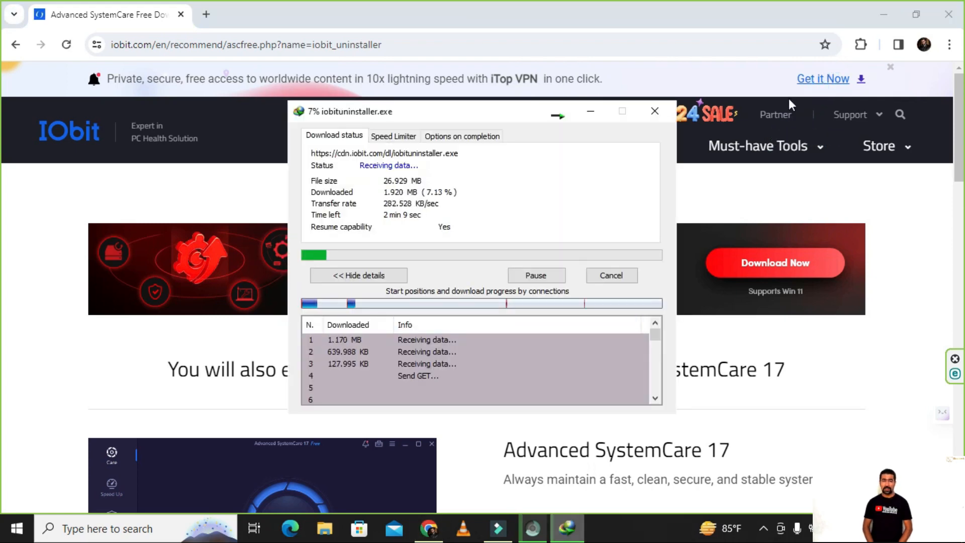
left_click(591, 111)
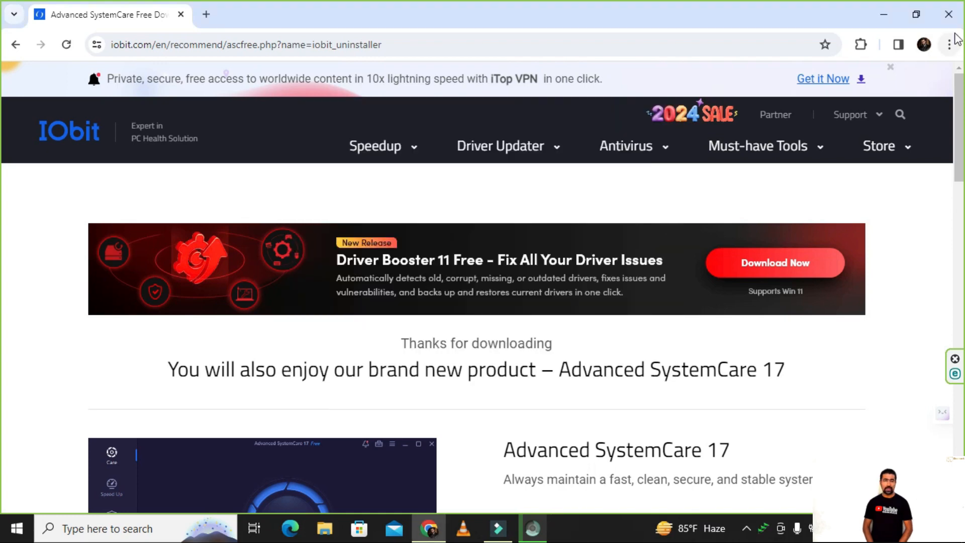
Check Chrome's downloads page for the installer, return to the IObit page and minimize the browser
left_click(950, 45)
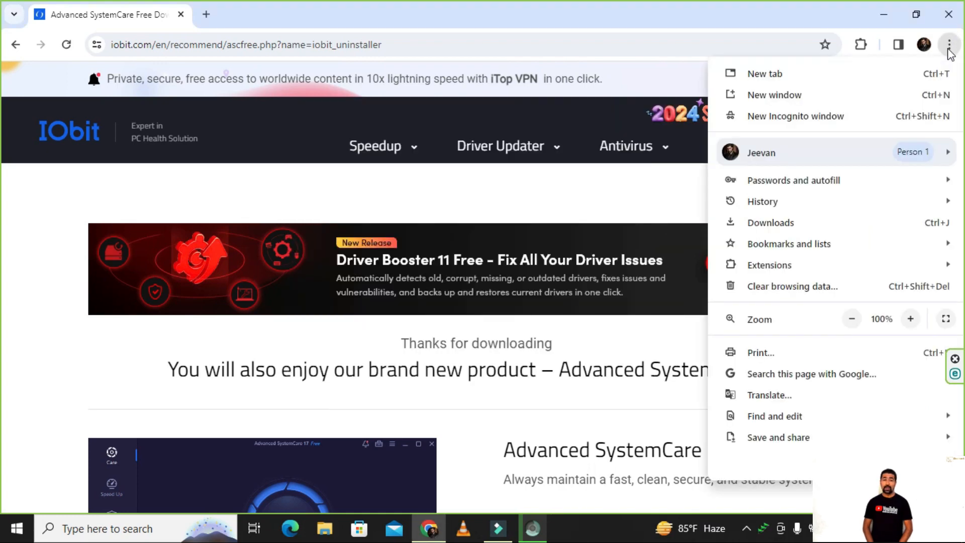
left_click(795, 232)
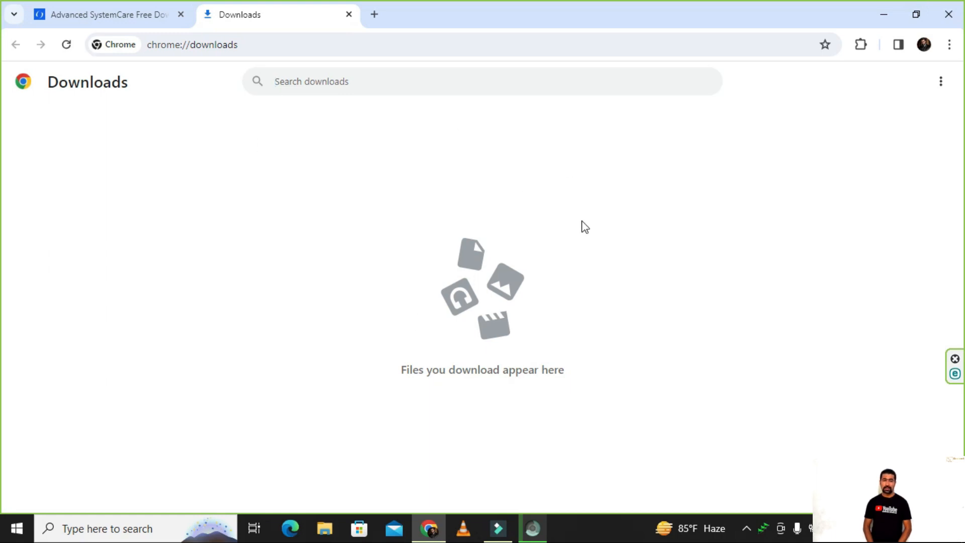
key("ctrl+Tab")
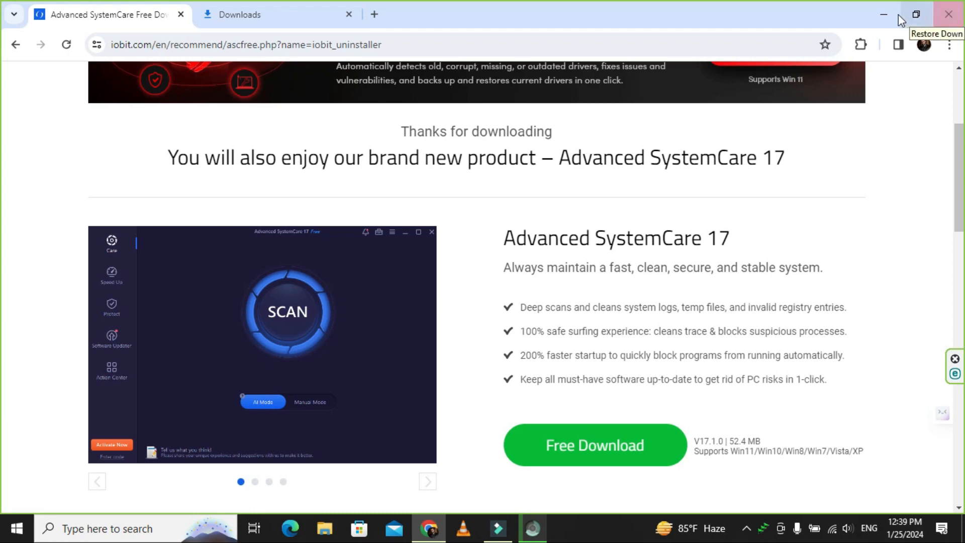
left_click(885, 16)
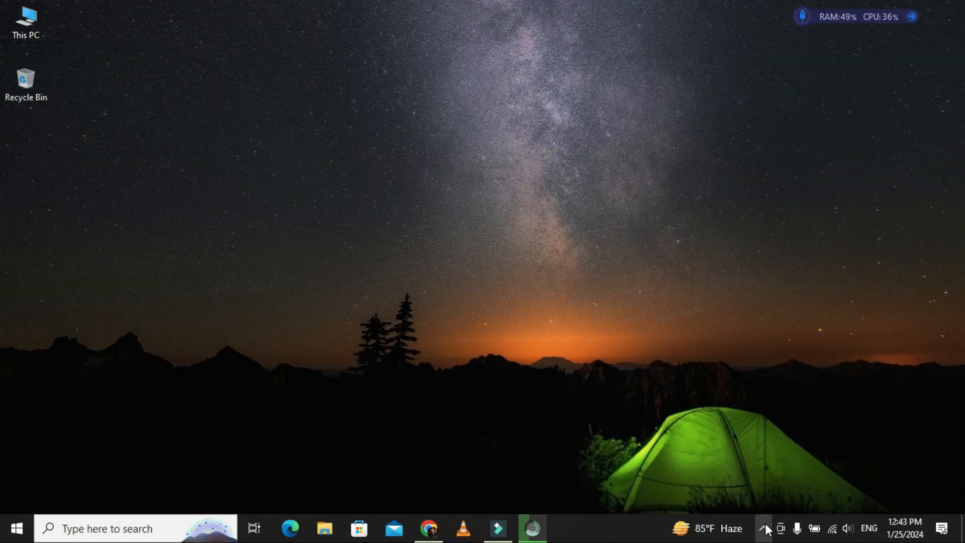
Open Internet Download Manager and show the folder that contains the downloaded iobituninstaller.exe
left_click(764, 527)
double_click(723, 471)
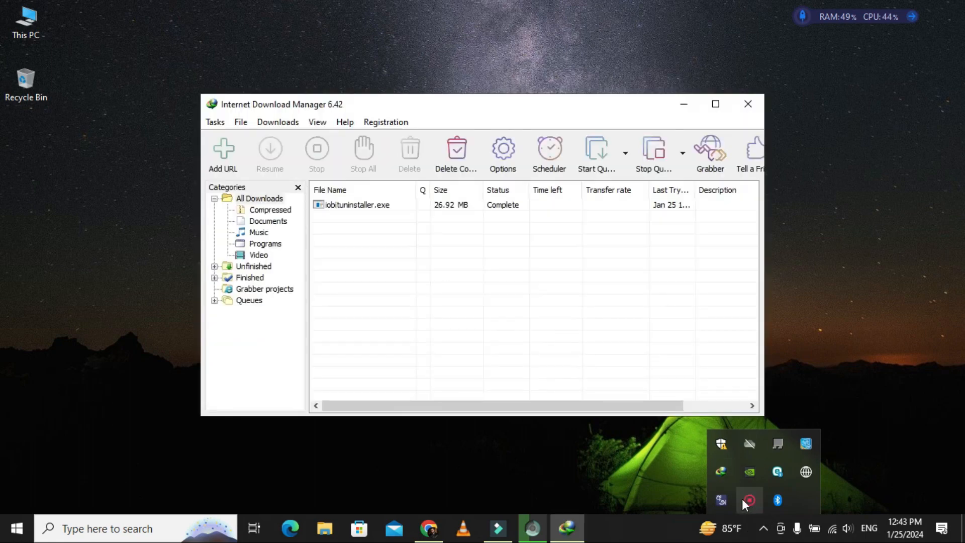
left_click(381, 206)
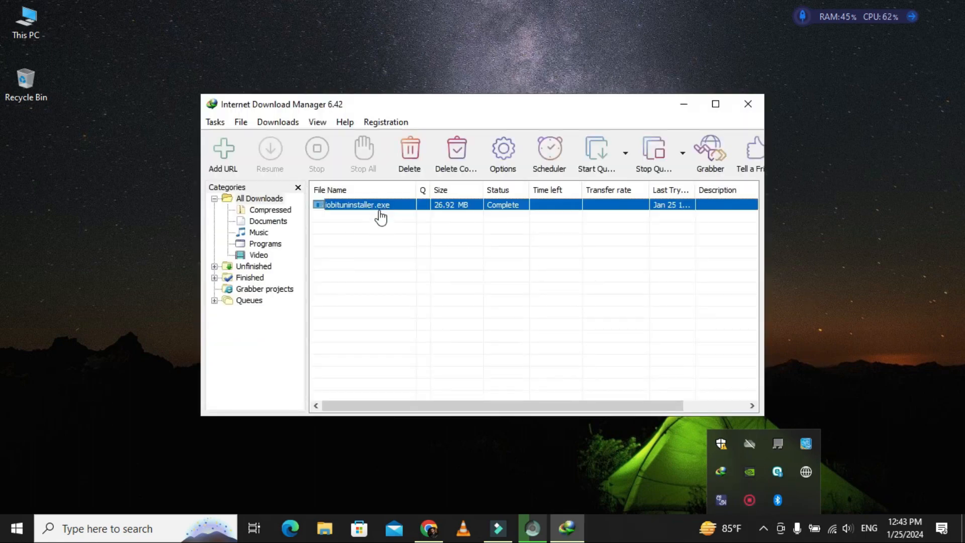
right_click(409, 206)
left_click(454, 249)
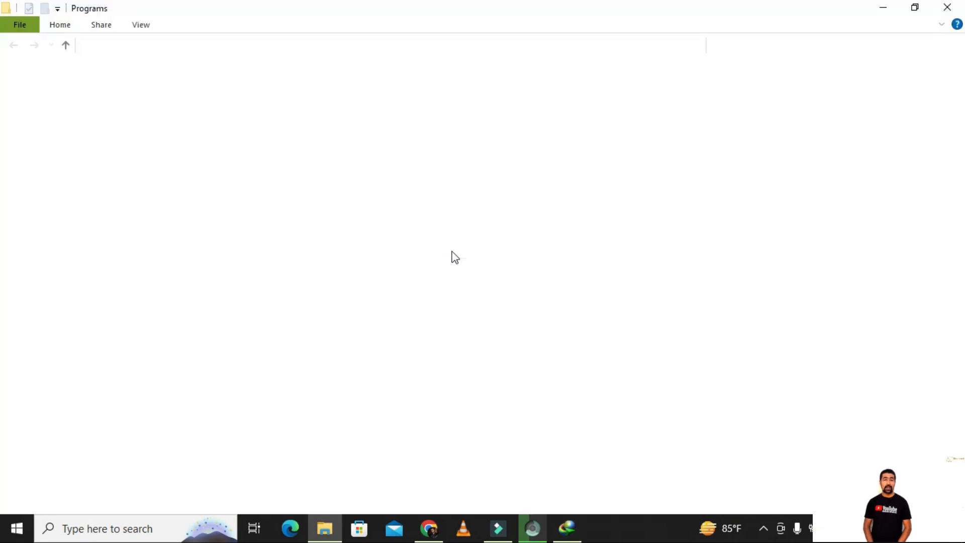
Launch iobituninstaller.exe from the Programs download folder and close the folder and download manager windows
double_click(256, 87)
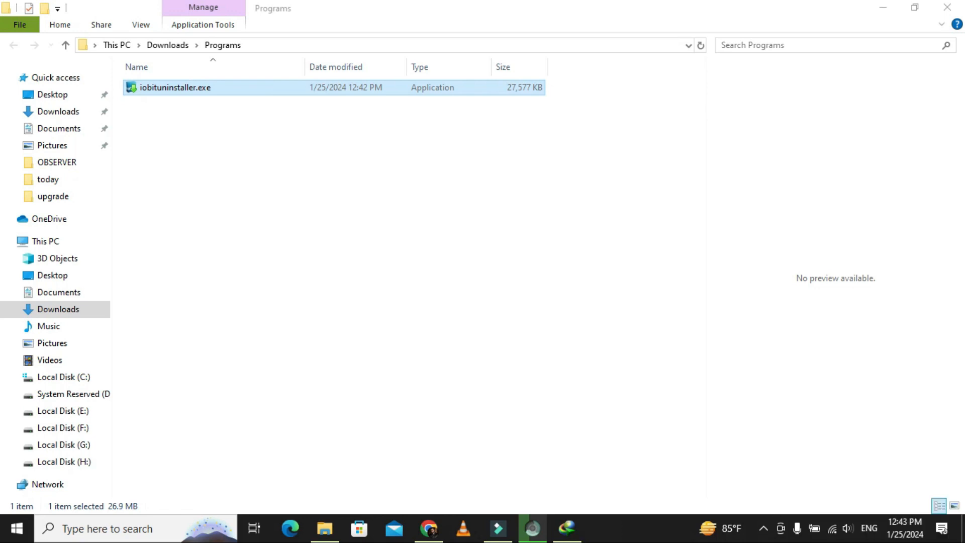
left_click(947, 7)
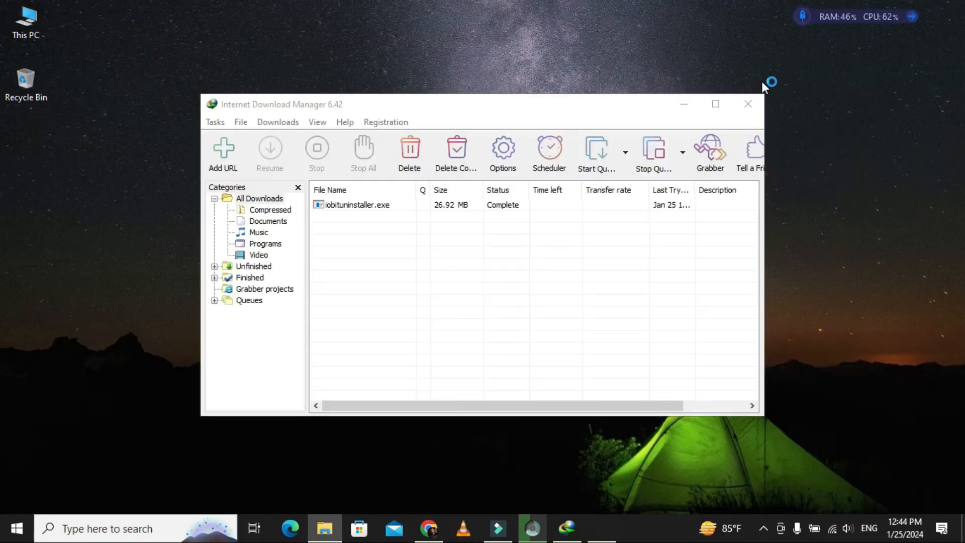
left_click(751, 101)
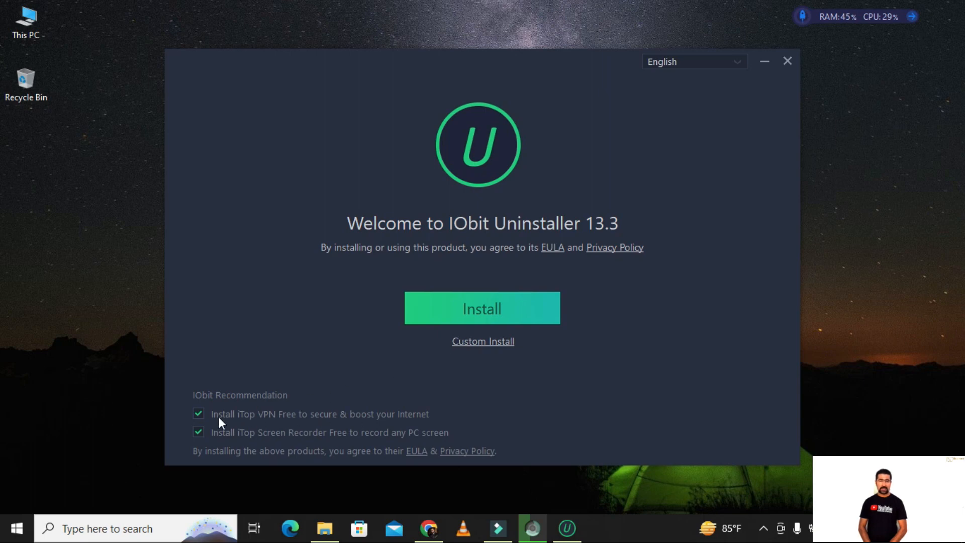
Start a custom install of IObit Uninstaller without iTop VPN, iTop Screen Recorder, the desktop icon, the taskbar pin or the startup monitor
left_click(200, 413)
left_click(206, 433)
left_click(500, 343)
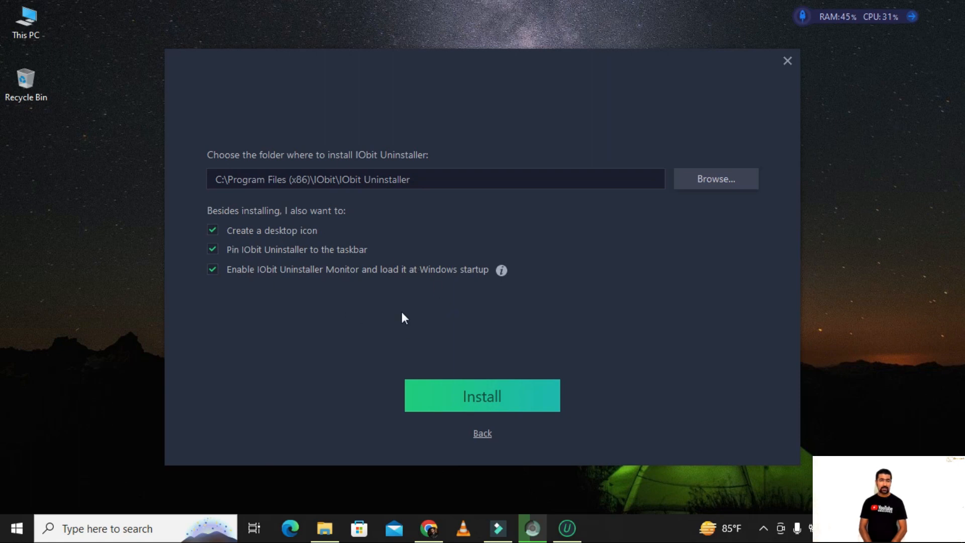
left_click(215, 273)
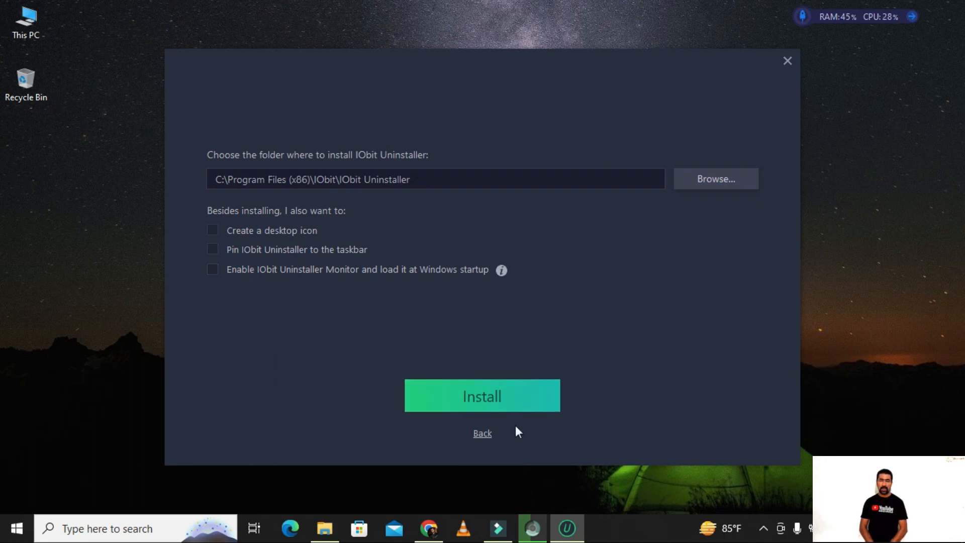
left_click(509, 405)
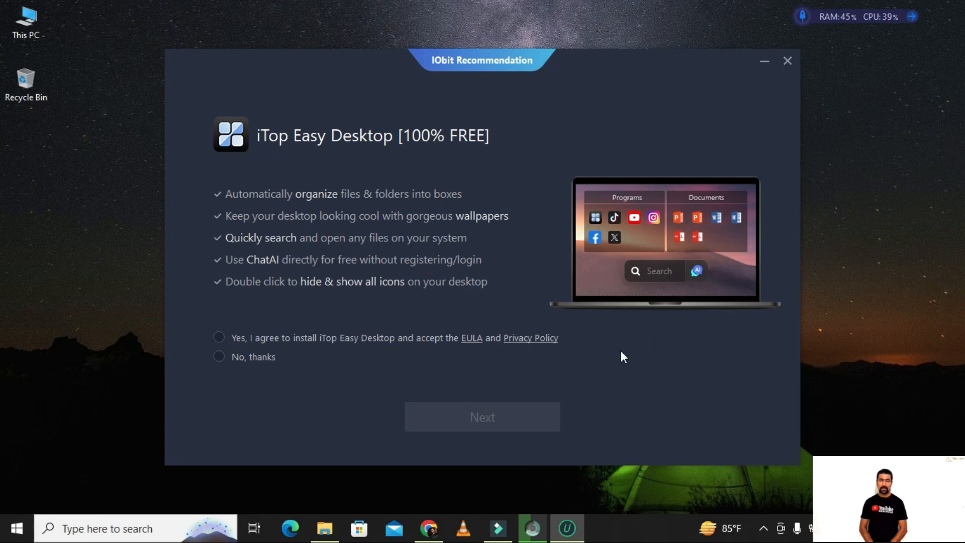
Decline iTop Easy Desktop and the Driver Booster subscription, and finish the setup with IObit Uninstaller set to run
left_click(240, 356)
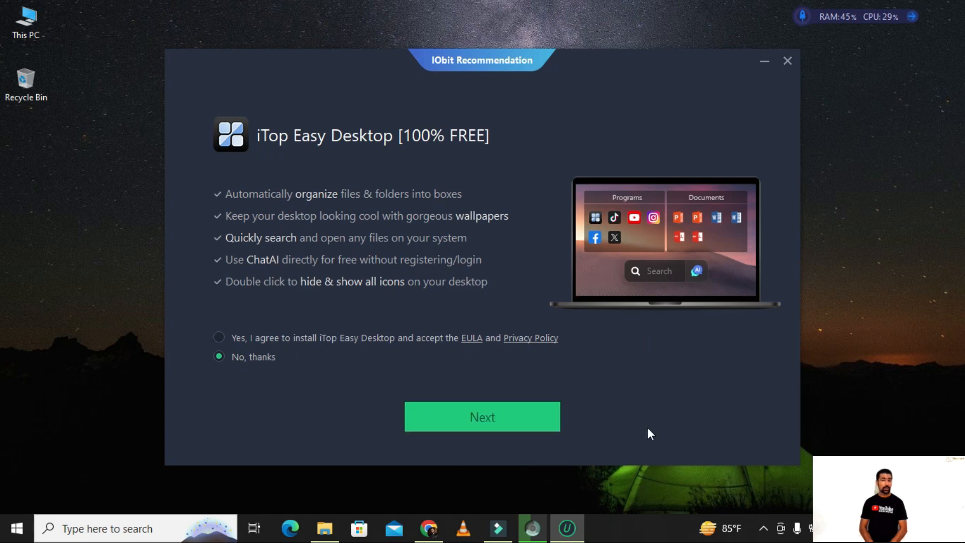
left_click(536, 428)
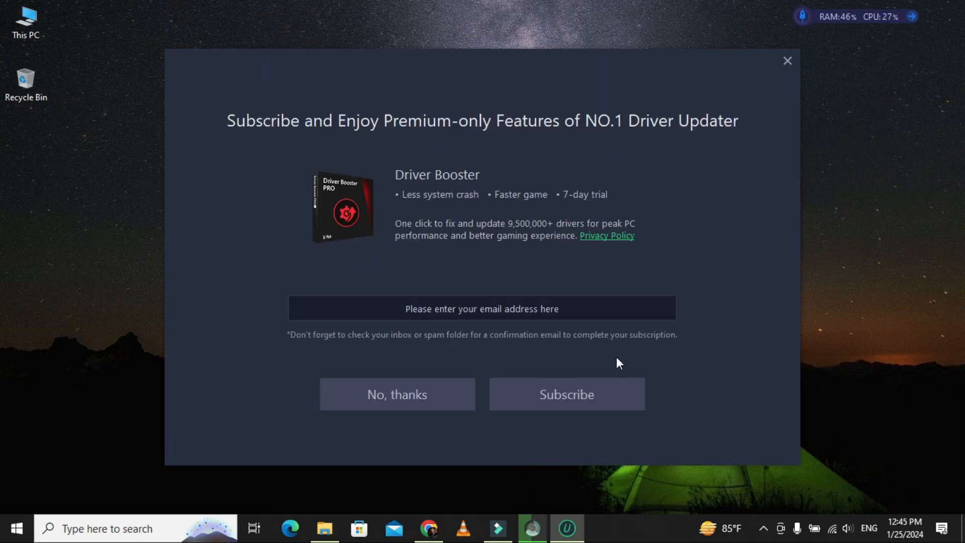
left_click(460, 402)
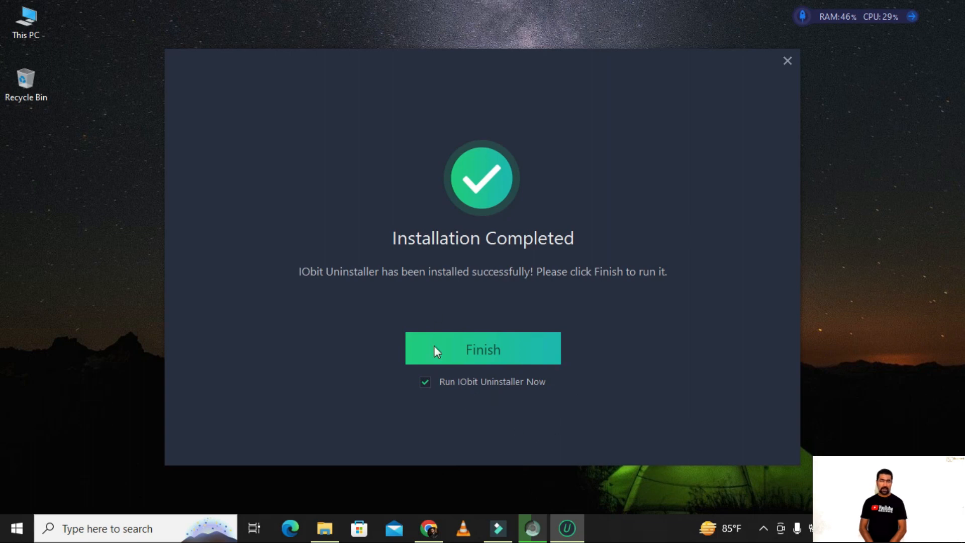
left_click(496, 352)
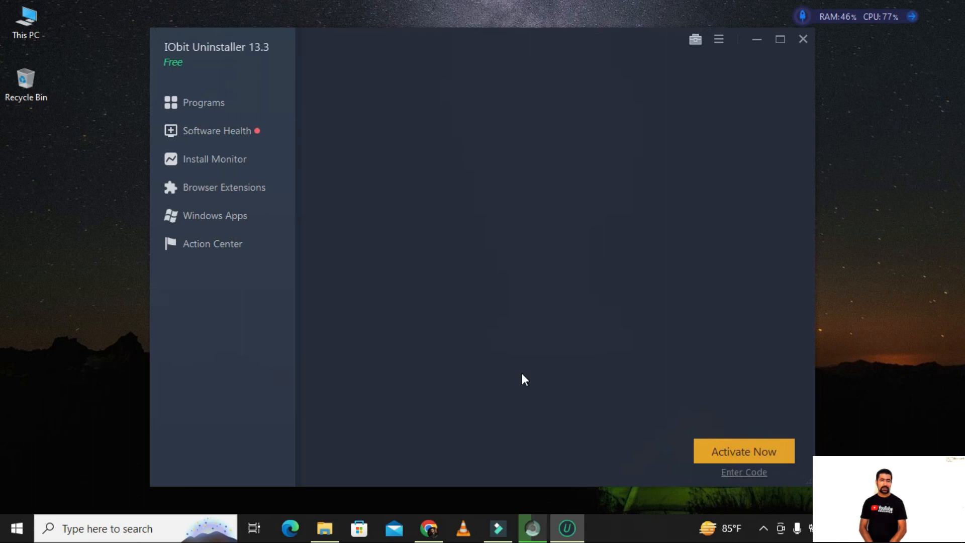
Review the installed programs in the All, Logged, Recently Installed, Large and Infrequently Used program lists
left_click(185, 108)
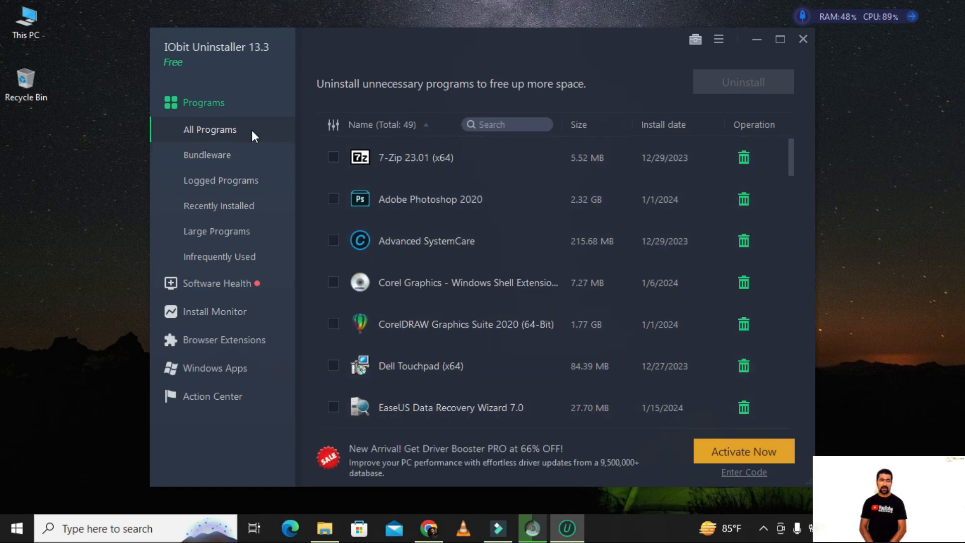
scroll(547, 228, "down", 14)
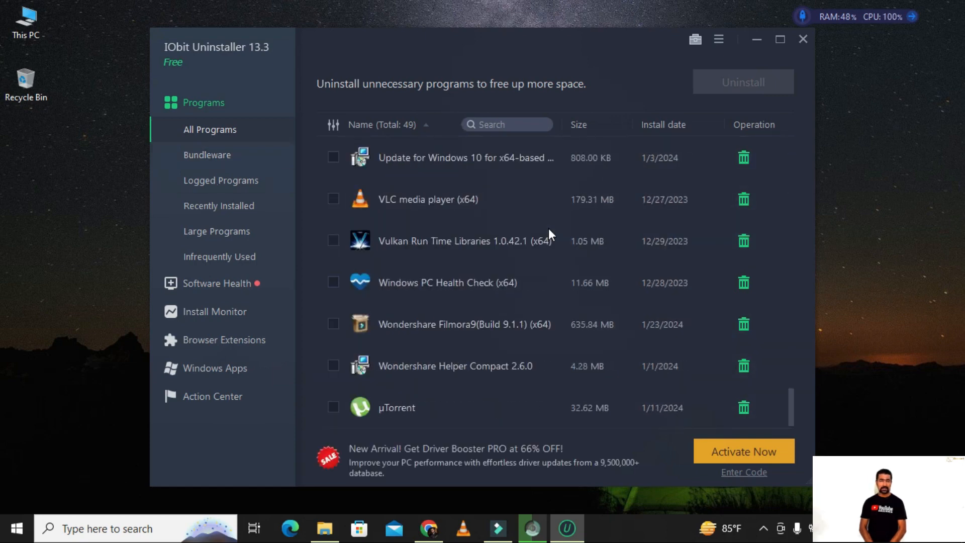
left_click(216, 181)
left_click(224, 201)
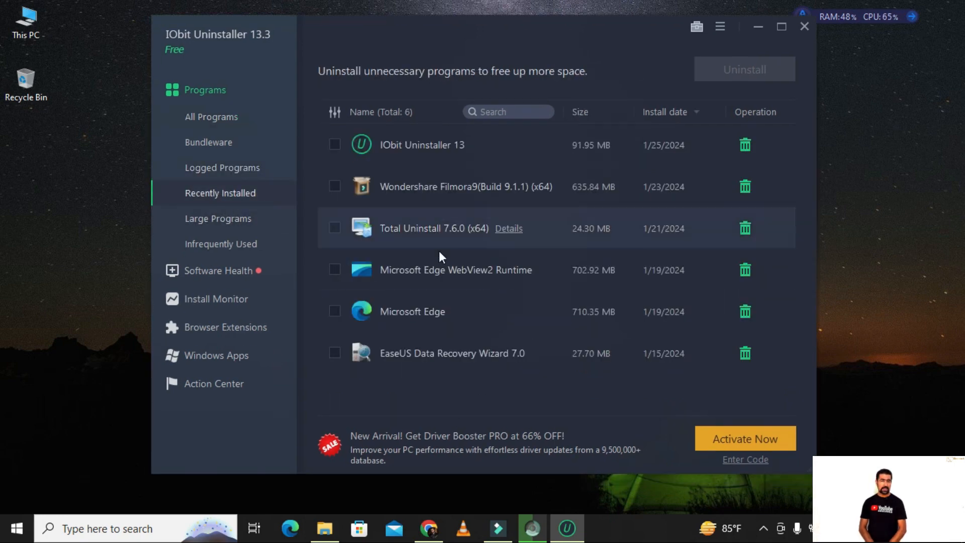
left_click(216, 226)
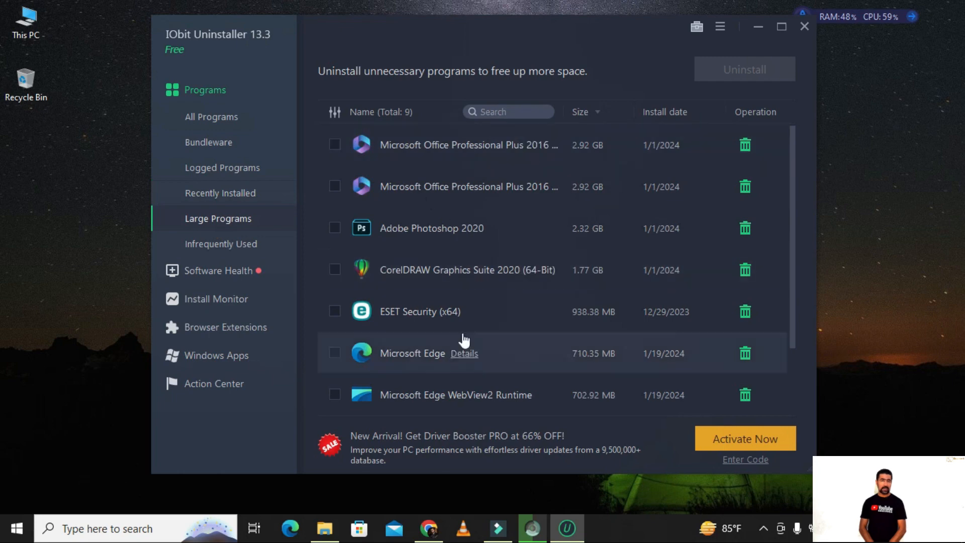
left_click(235, 246)
Examine the Install Monitor options and the browser extensions listed for all browsers, Internet Explorer, Google Chrome and Microsoft Edge
left_click(216, 299)
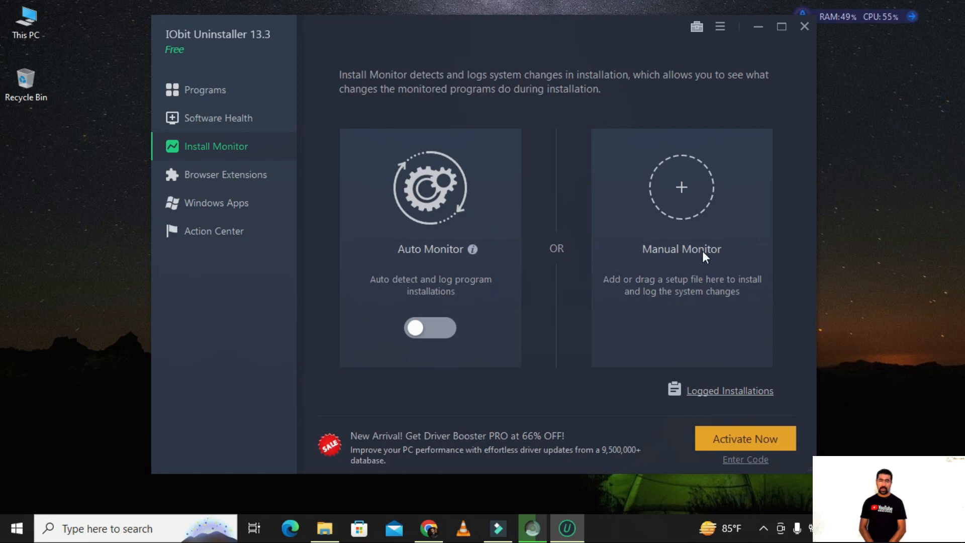
left_click(192, 180)
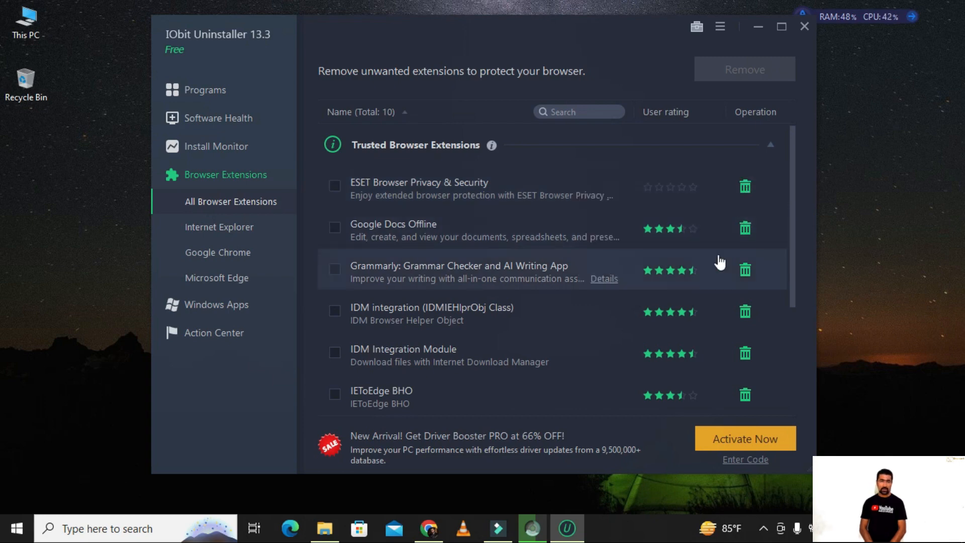
scroll(672, 330, "down", 3)
left_click(189, 226)
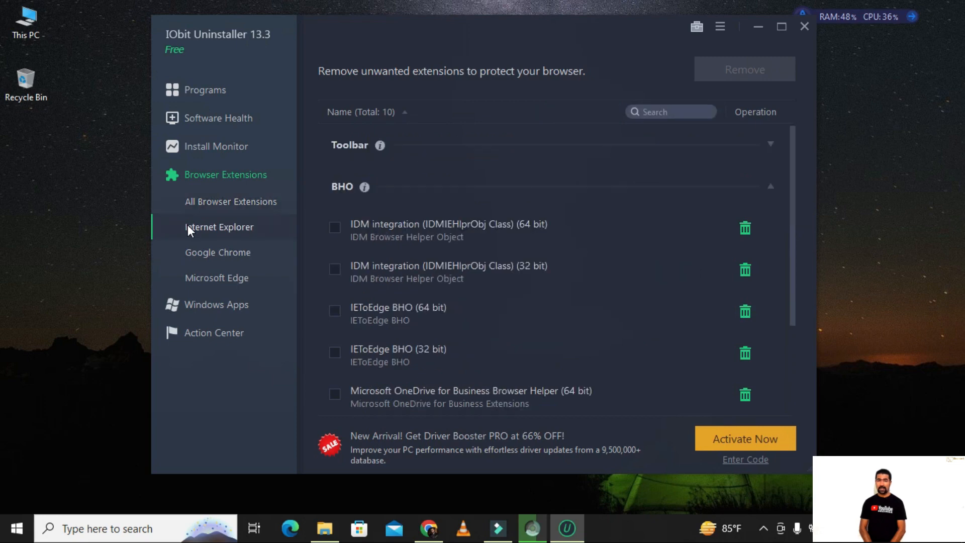
left_click(219, 252)
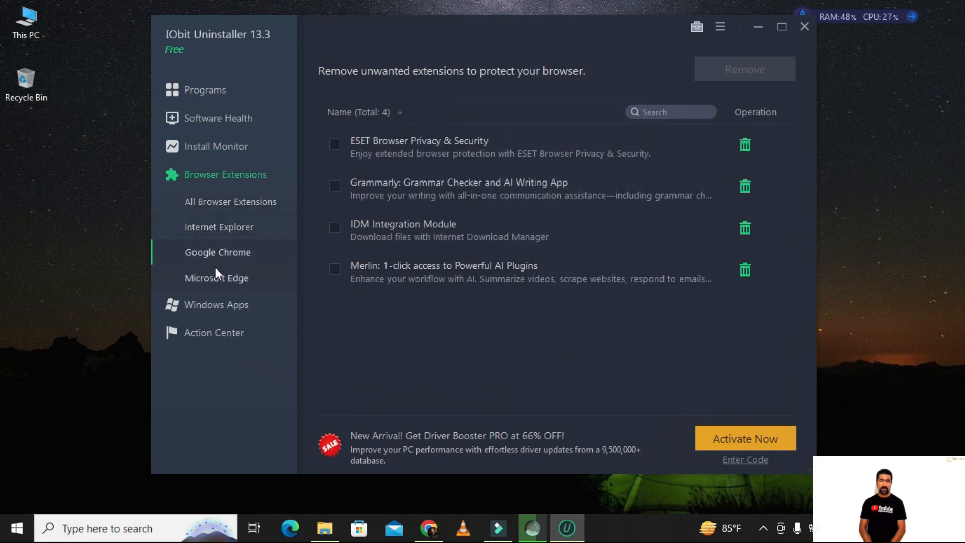
left_click(213, 277)
Look through the list of Windows Apps that can be uninstalled
left_click(215, 305)
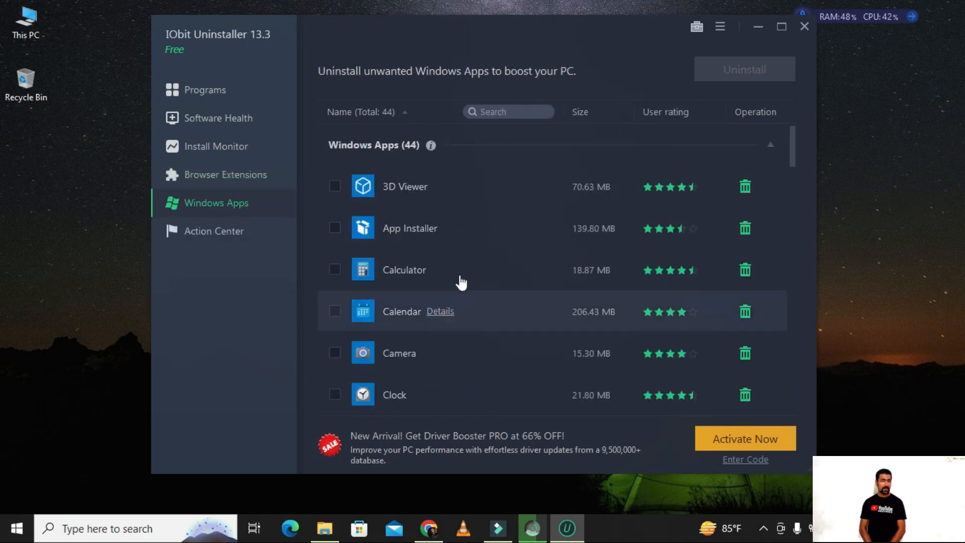
scroll(556, 264, "down", 5)
scroll(556, 264, "down", 1)
scroll(556, 265, "down", 7)
scroll(556, 265, "up", 7)
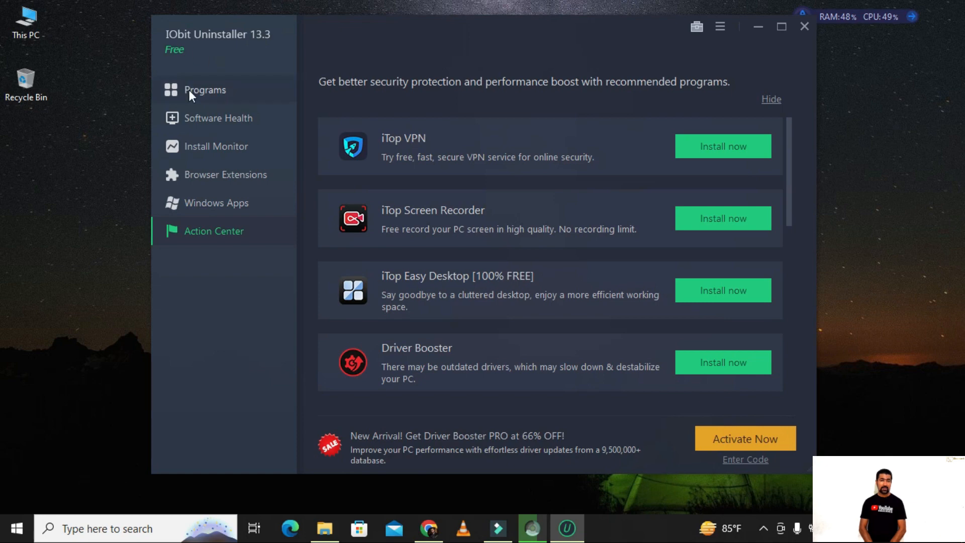
Select Microsoft Edge in the list of all installed programs and request its removal
left_click(189, 90)
scroll(558, 241, "down", 3)
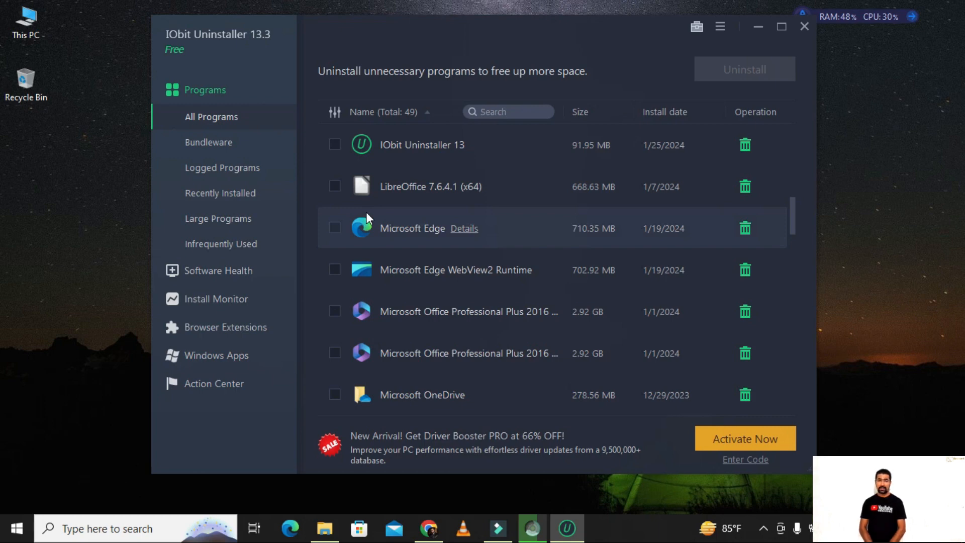
left_click(334, 228)
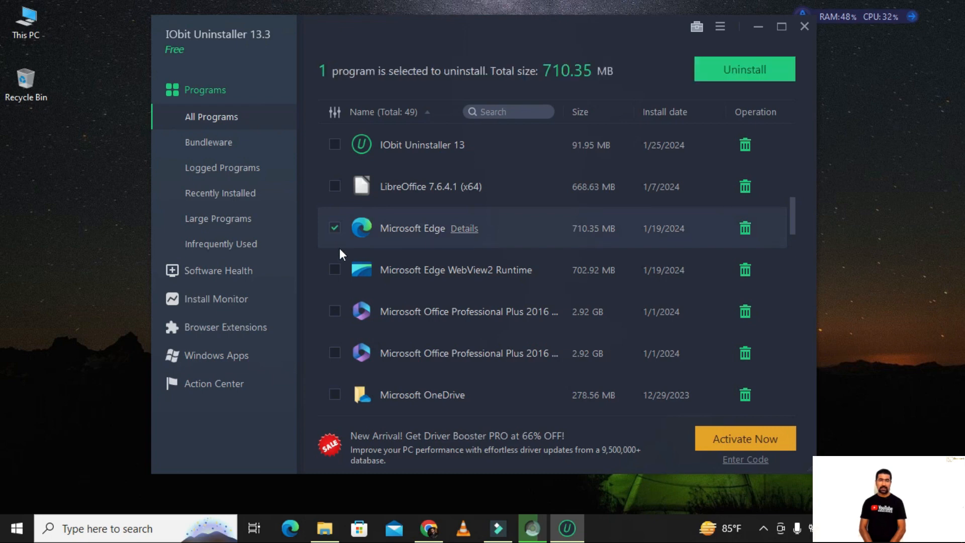
left_click(745, 229)
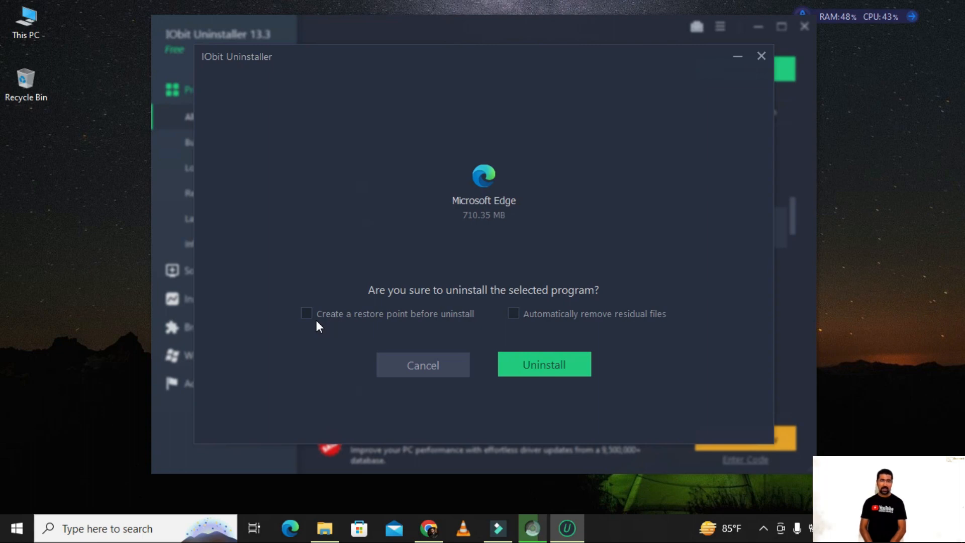
Uninstall Microsoft Edge with automatic removal of residual files, allow the running browser to be closed, and dismiss the results report
left_click(538, 315)
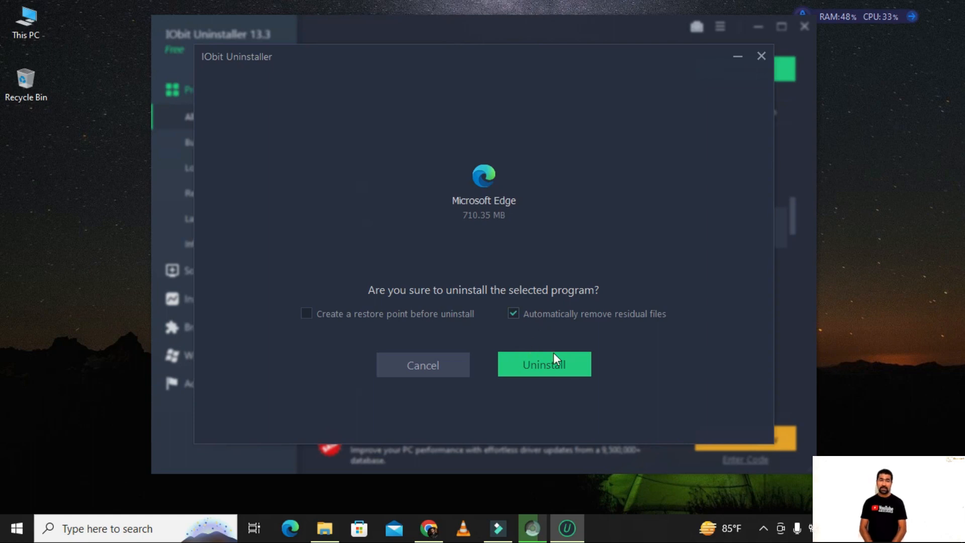
left_click(564, 375)
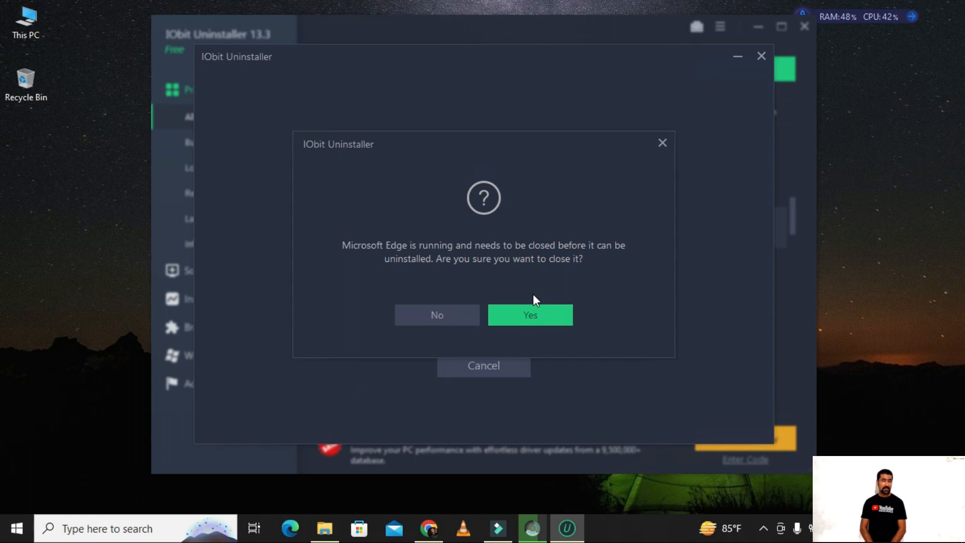
left_click(538, 322)
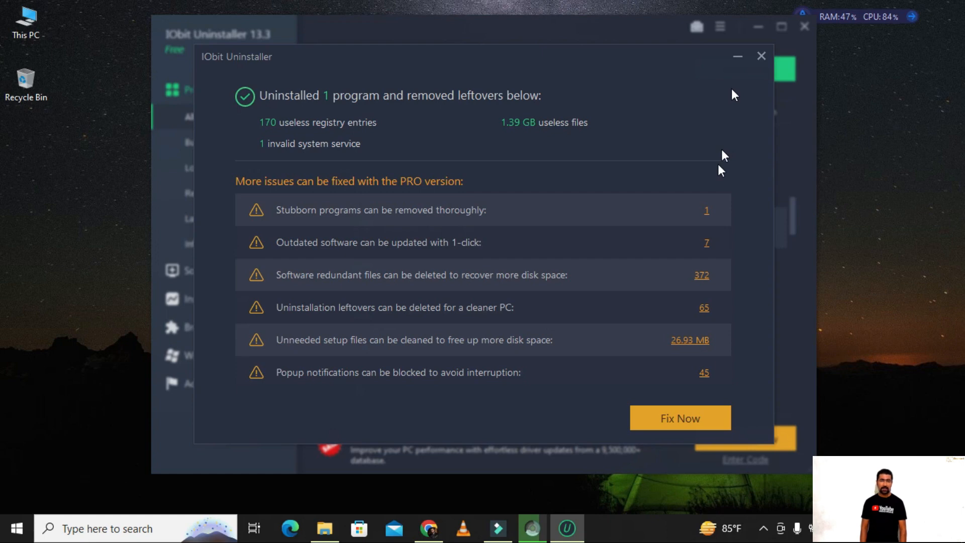
left_click(762, 55)
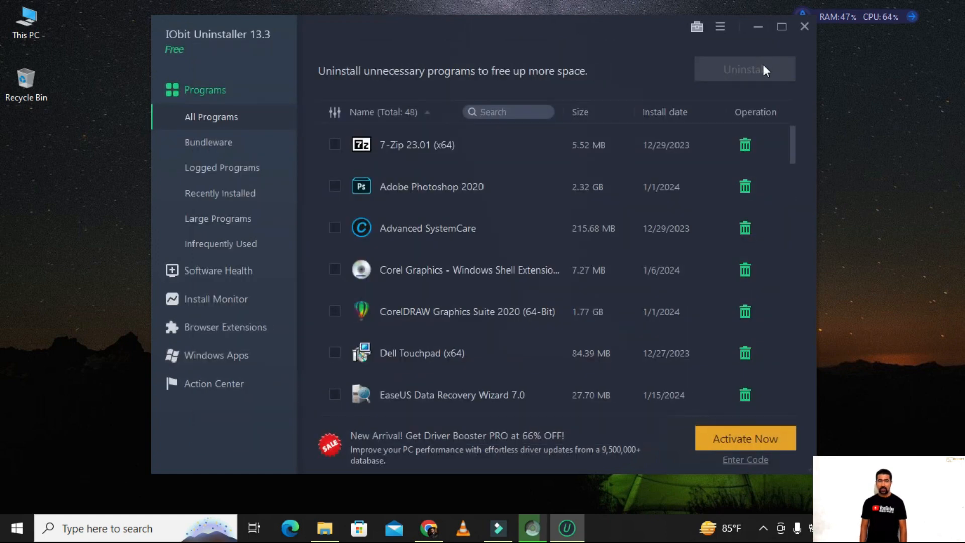